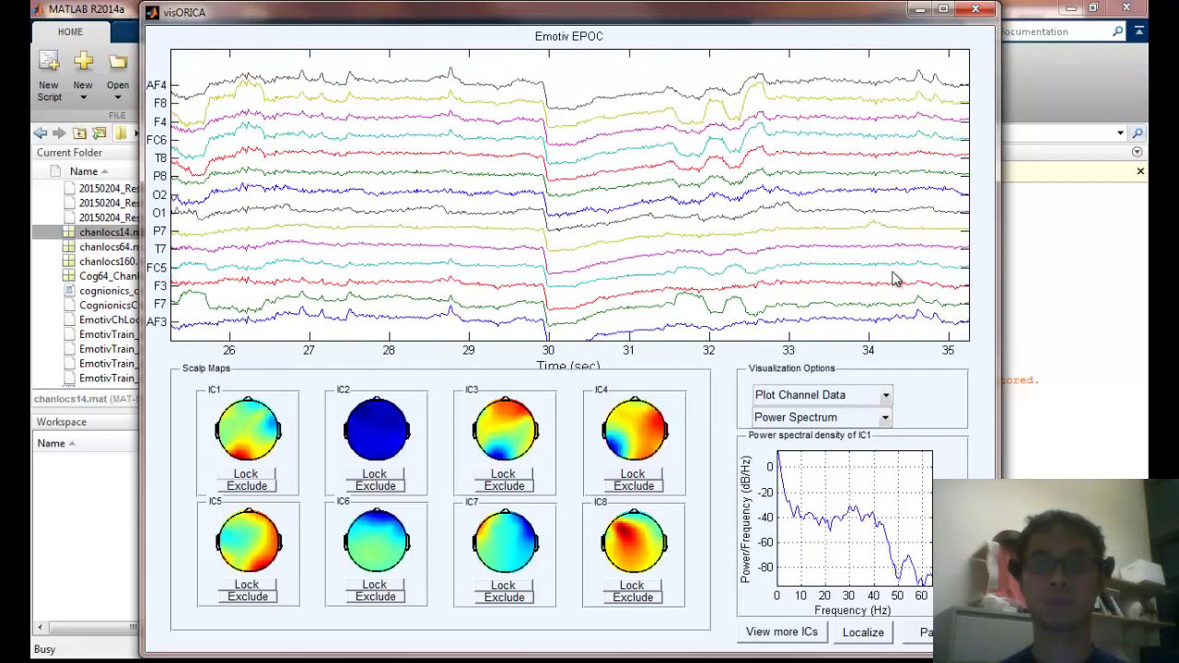
# Switch the visualization option to plot independent component data instead of channel data.
pyautogui.click(885, 398)
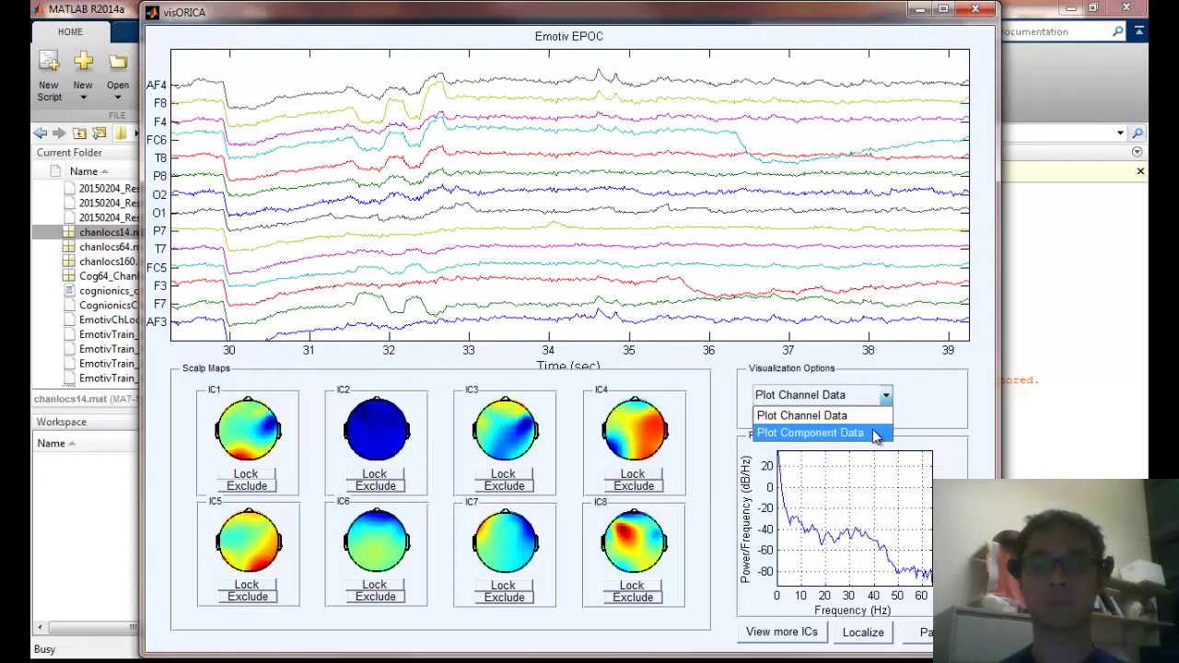
pyautogui.click(873, 434)
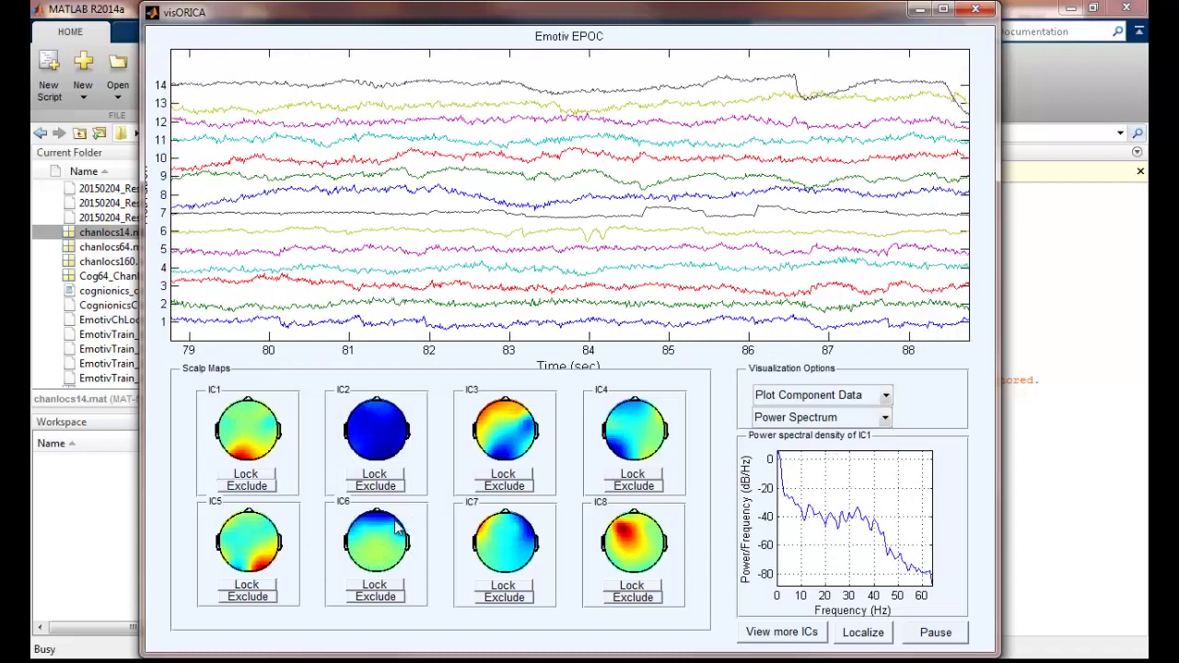
# View IC6's power spectrum, then compare IC1 and IC5, ending on IC1's spectrum.
pyautogui.click(378, 549)
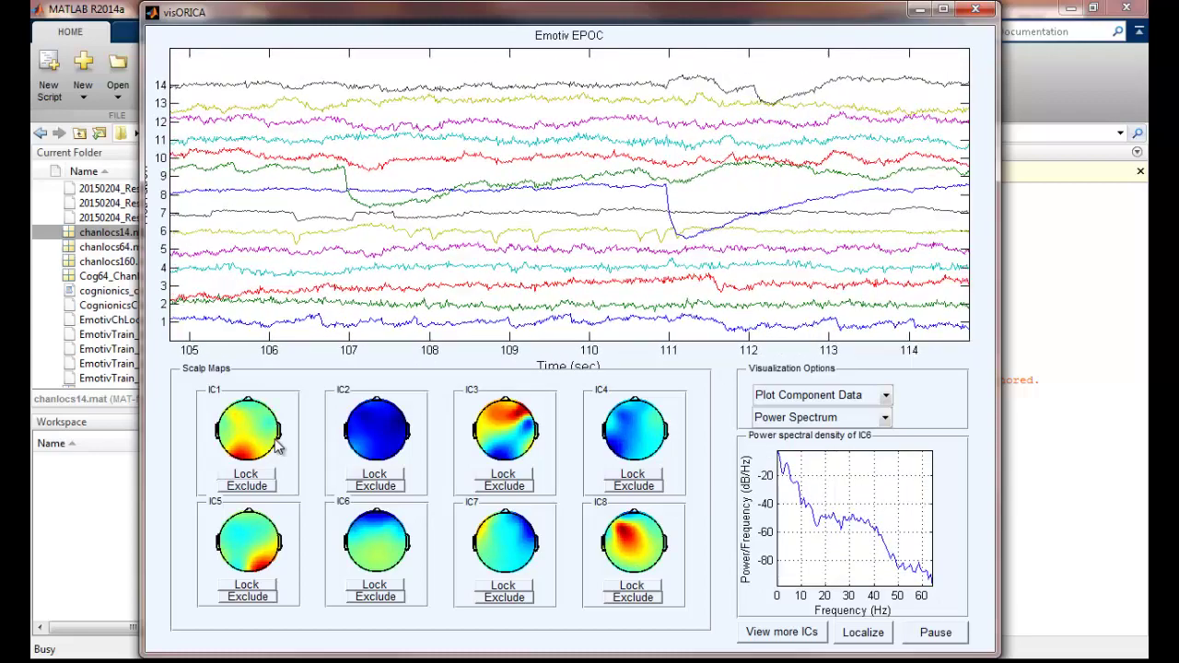
pyautogui.click(260, 451)
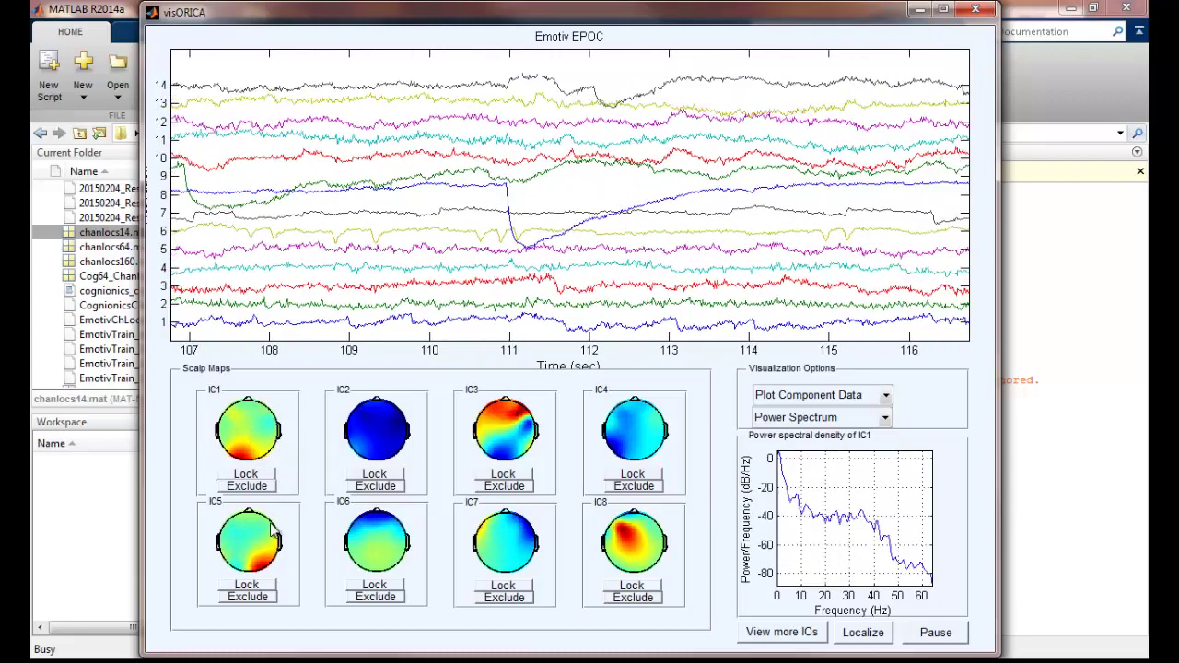
pyautogui.click(266, 542)
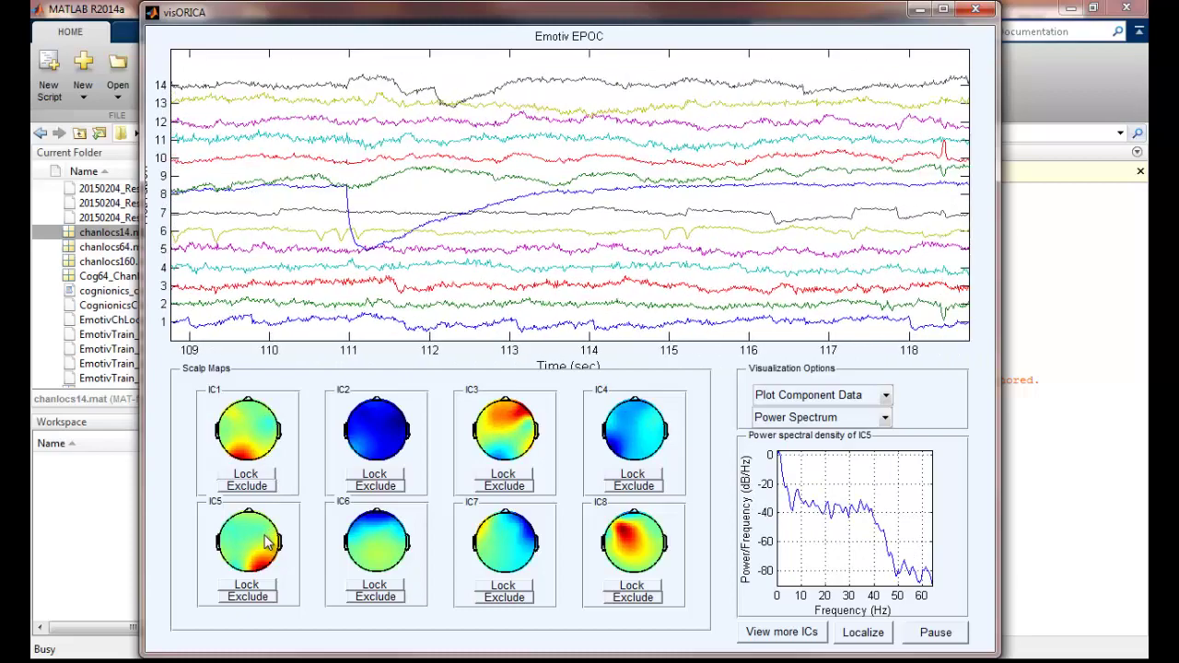
pyautogui.click(311, 487)
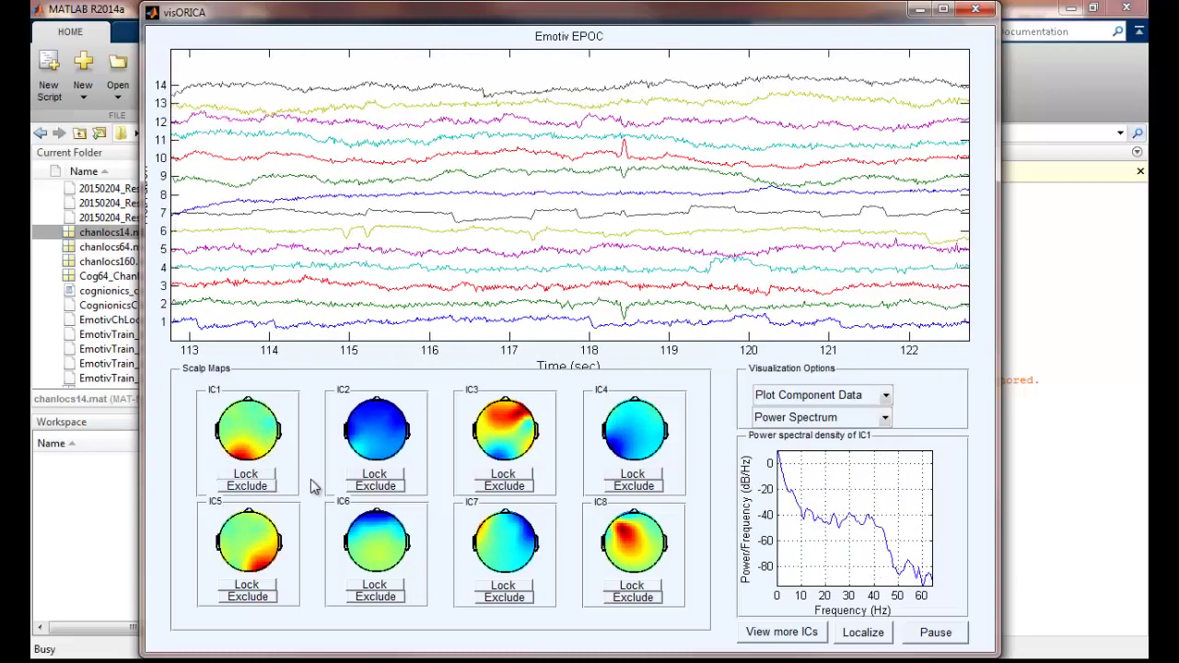